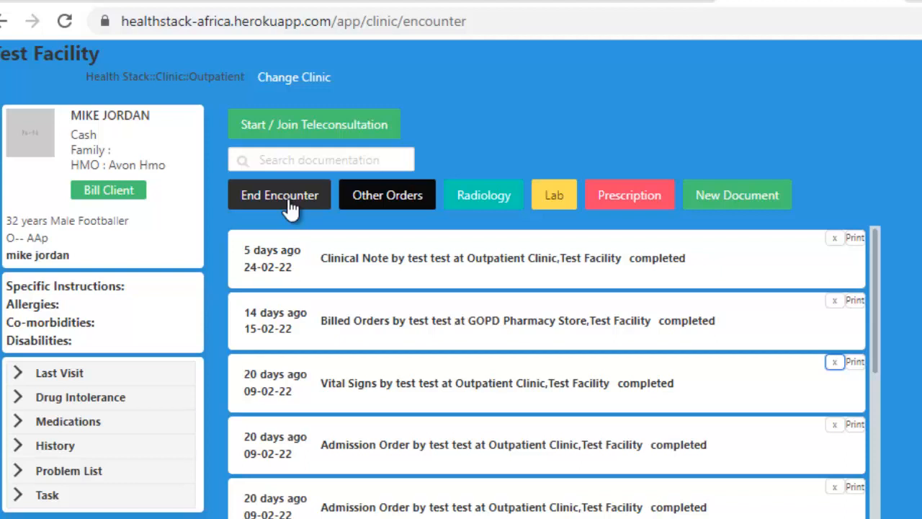
End the patient's encounter with the Admit to Ward option and set the destination ward to ward 1.
click(289, 203)
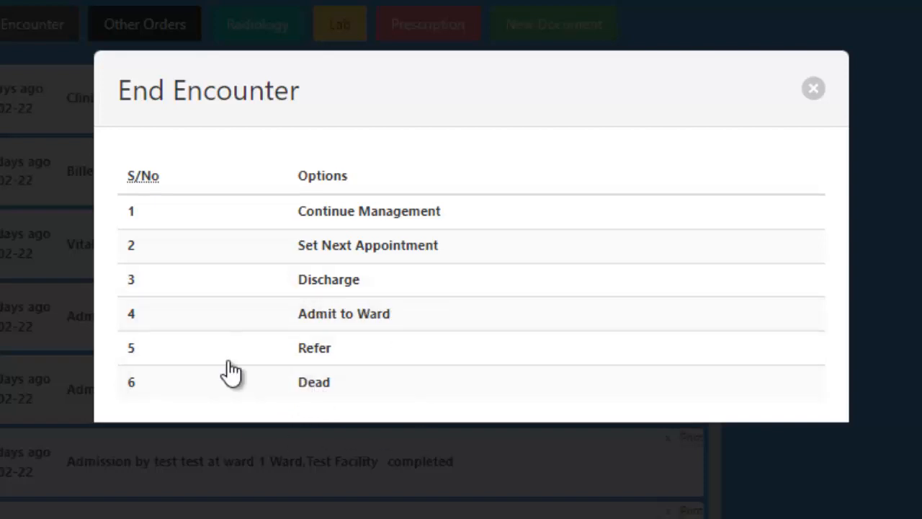
click(330, 317)
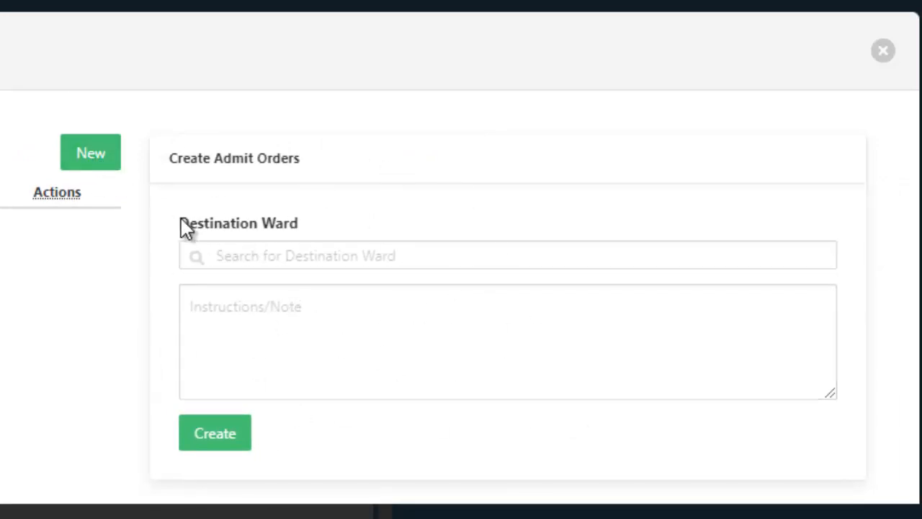
click(224, 255)
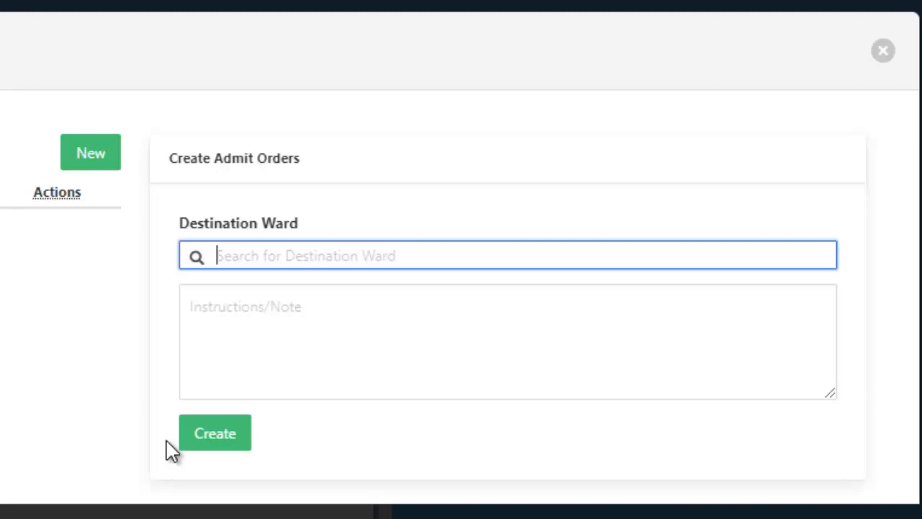
text(Ward)
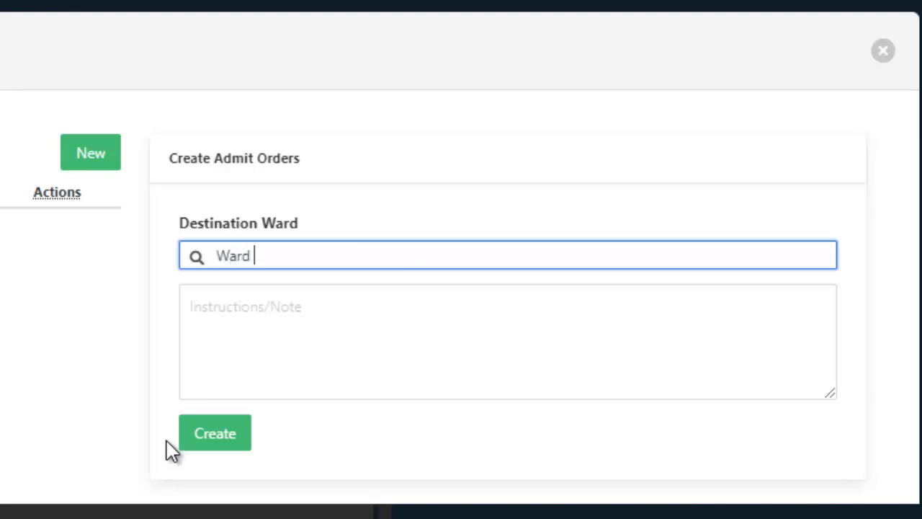
text( 1)
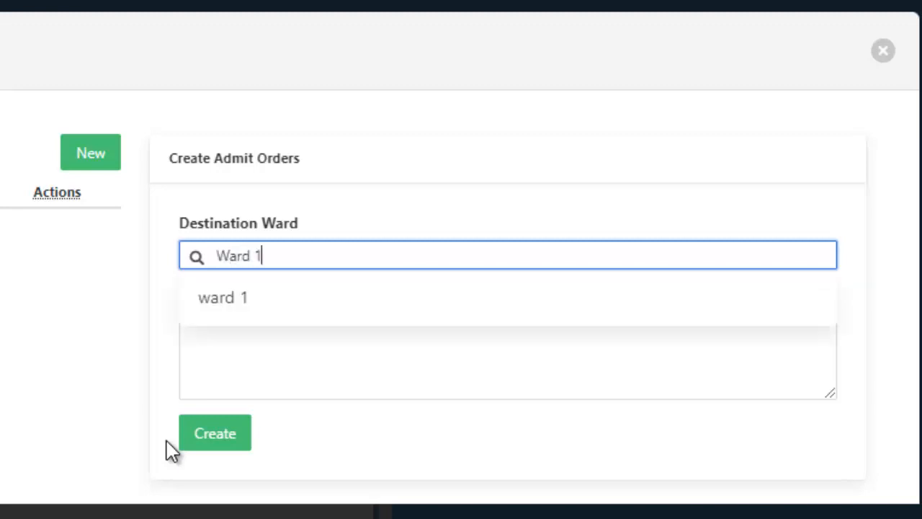
click(219, 298)
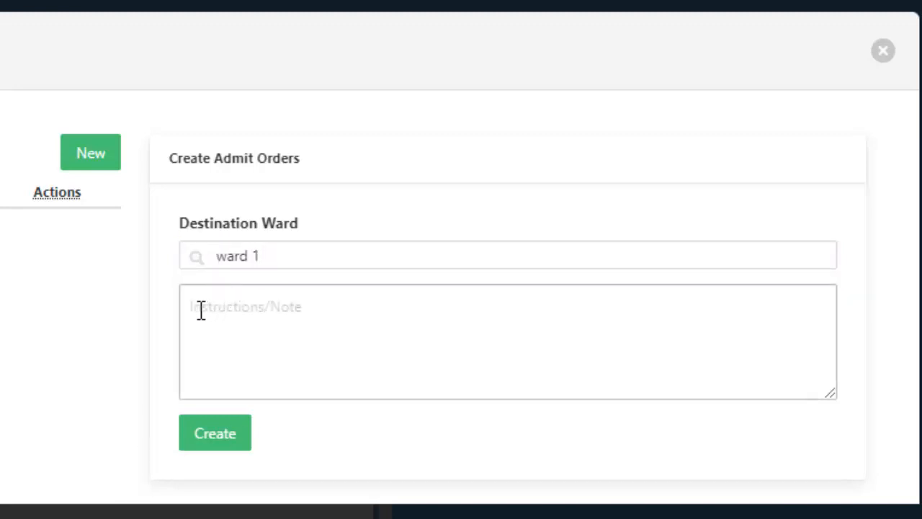
Write "Needs bed rest for 24 hours." as the admit order's instructions.
click(281, 317)
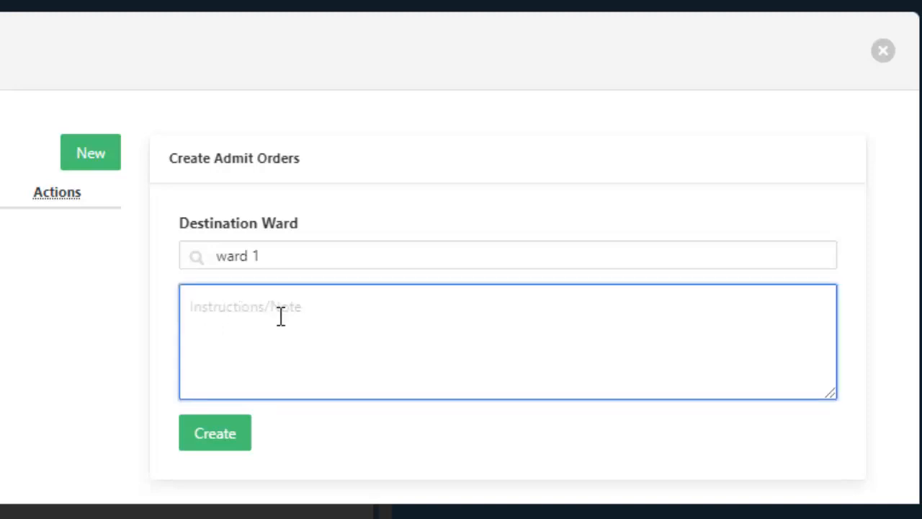
text(Needs )
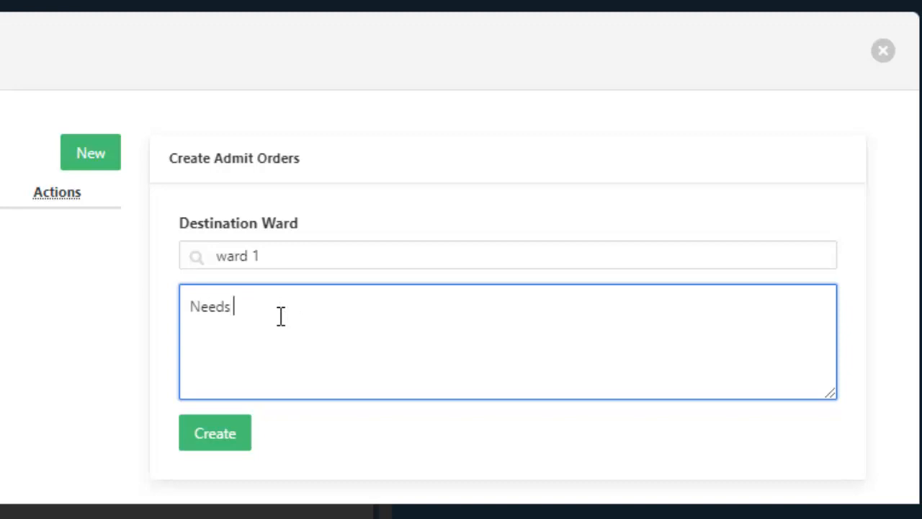
text(bed rest for 24 )
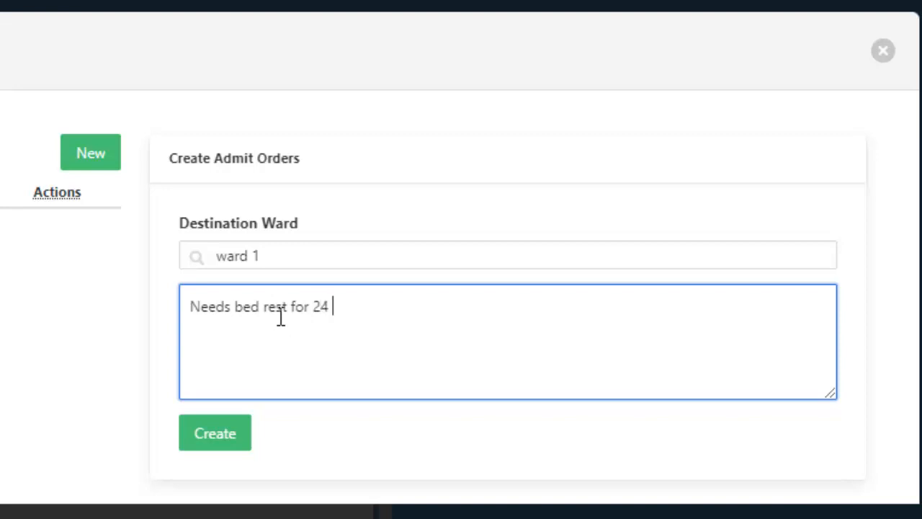
text(hours. prescriptions)
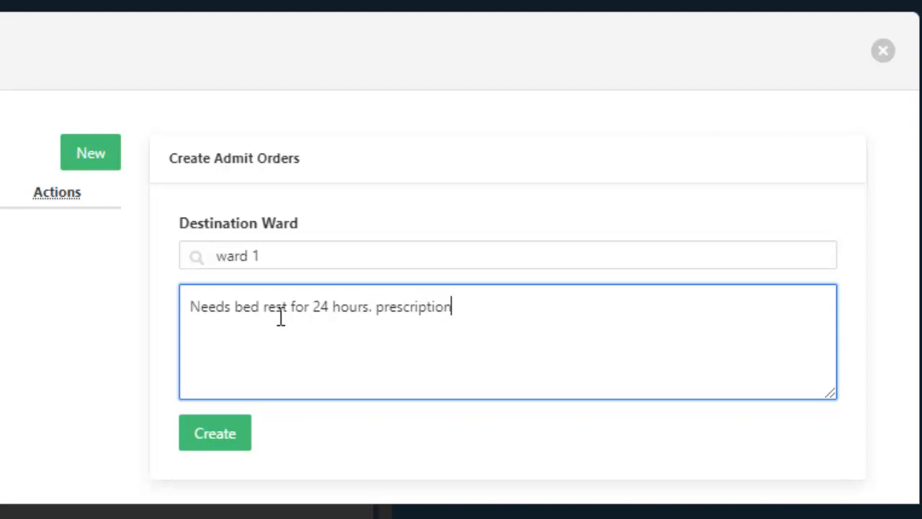
key(BackSpace)
key(BackSpace)
key(BackSpace)
key(BackSpace)
key(BackSpace)
key(BackSpace)
key(BackSpace)
key(BackSpace)
key(BackSpace)
key(BackSpace)
key(BackSpace)
key(BackSpace)
key(BackSpace)
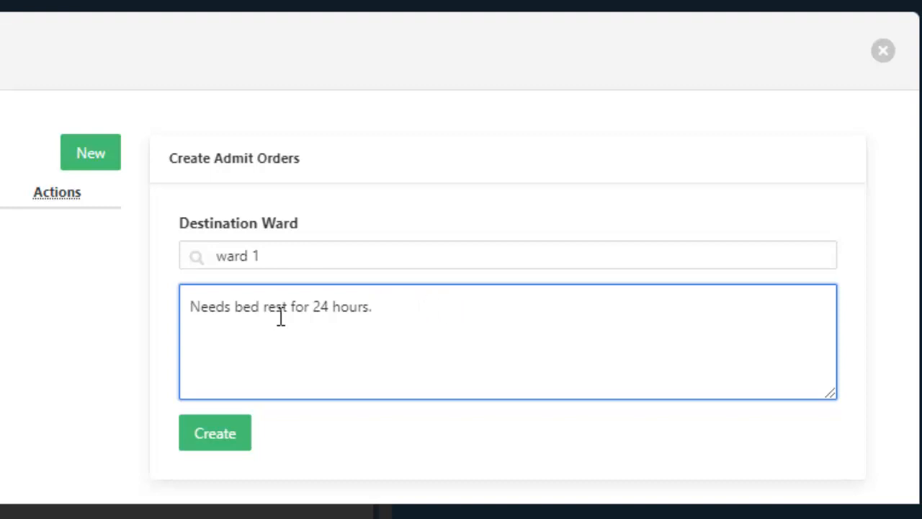
Add "Ensure that she takes meds and eats healthy ( needs dietian service)." to the instructions and create the admit order.
text(Ensure that)
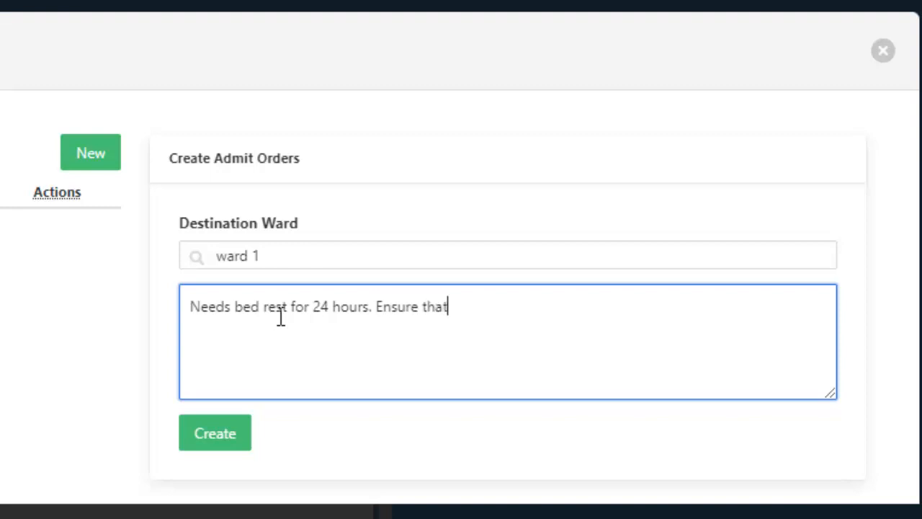
text( she take)
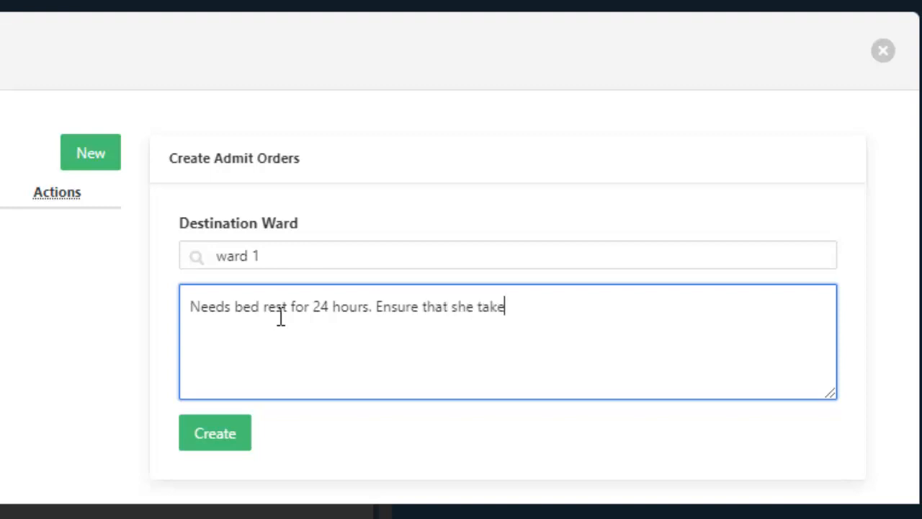
text(s meds and )
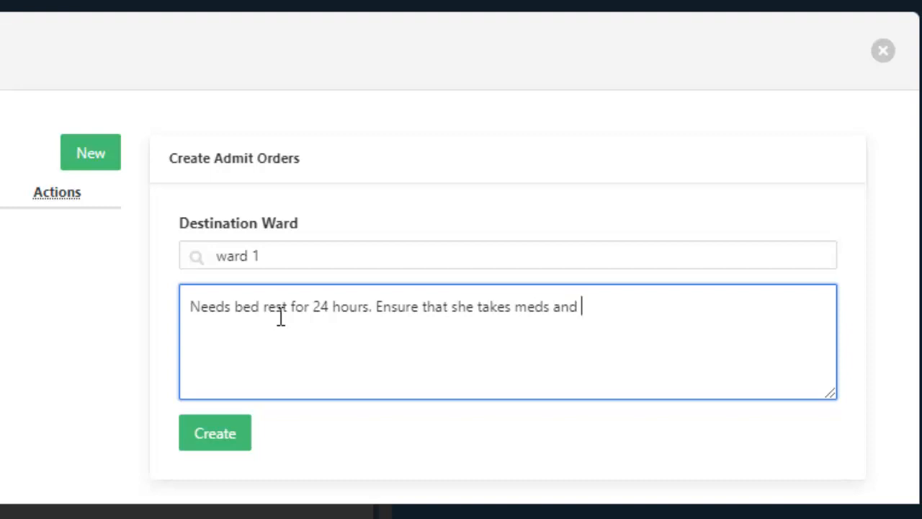
text(eats heal)
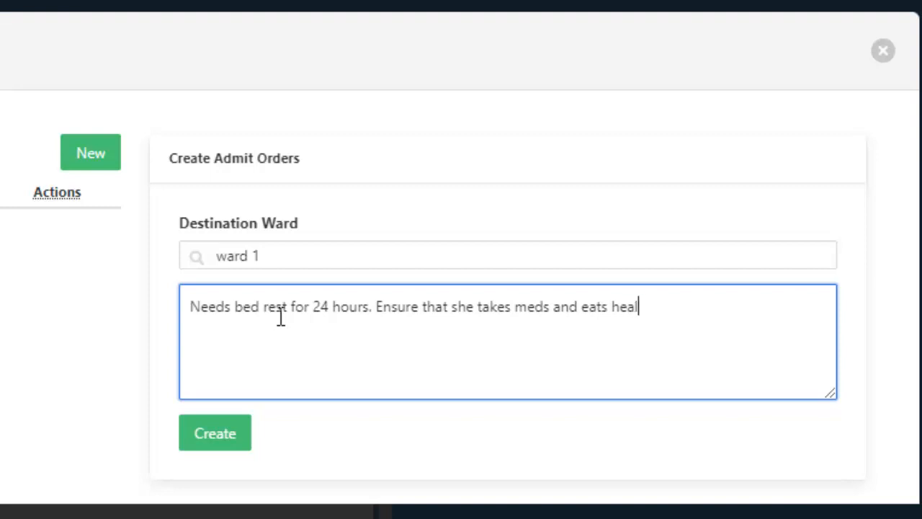
text(thy ( needs die)
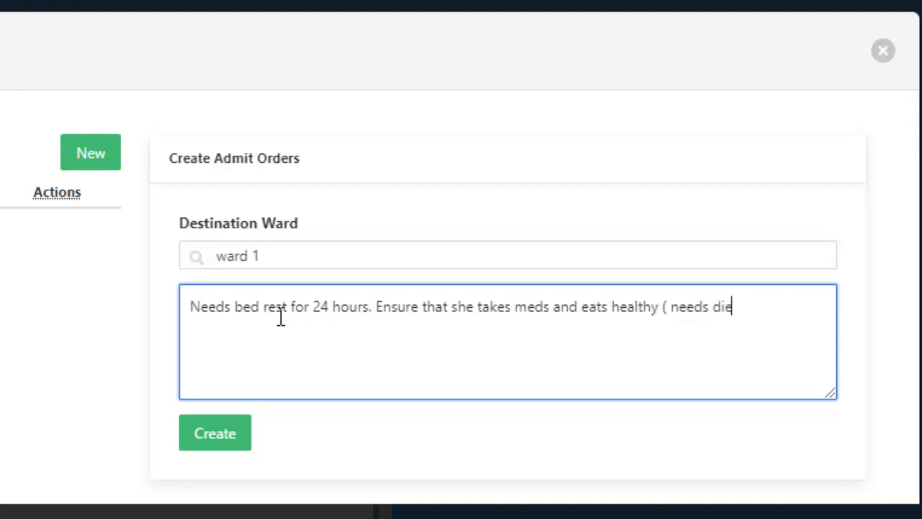
text(tie)
text(ian service)
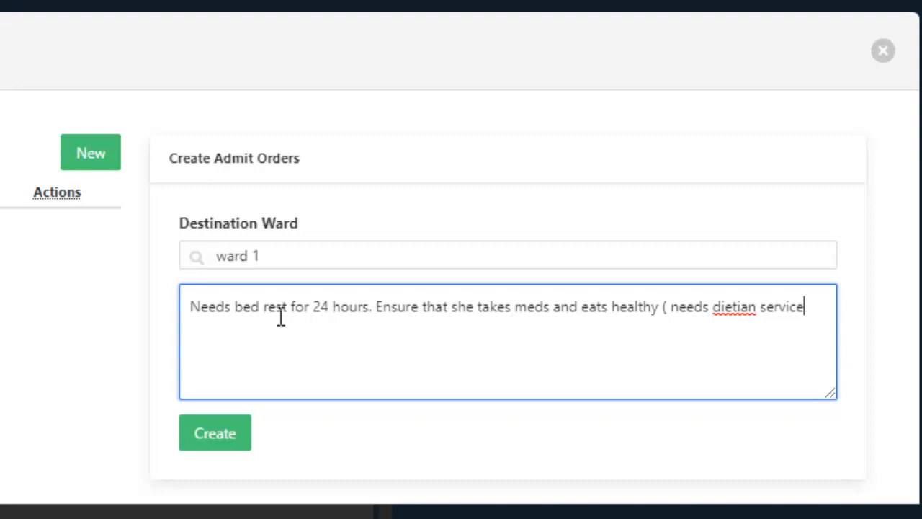
text().)
click(222, 440)
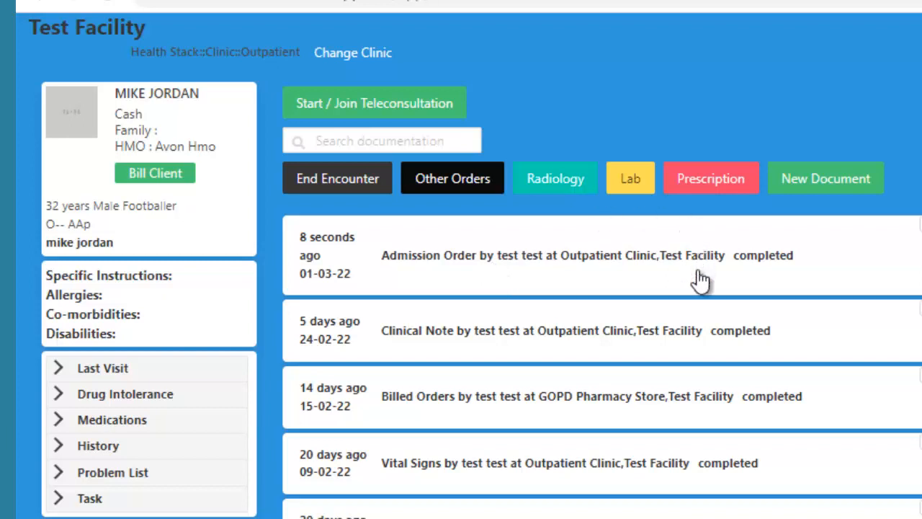
Expand the new admission order's details and open the admission list for ward 1 in the Ward module.
click(524, 267)
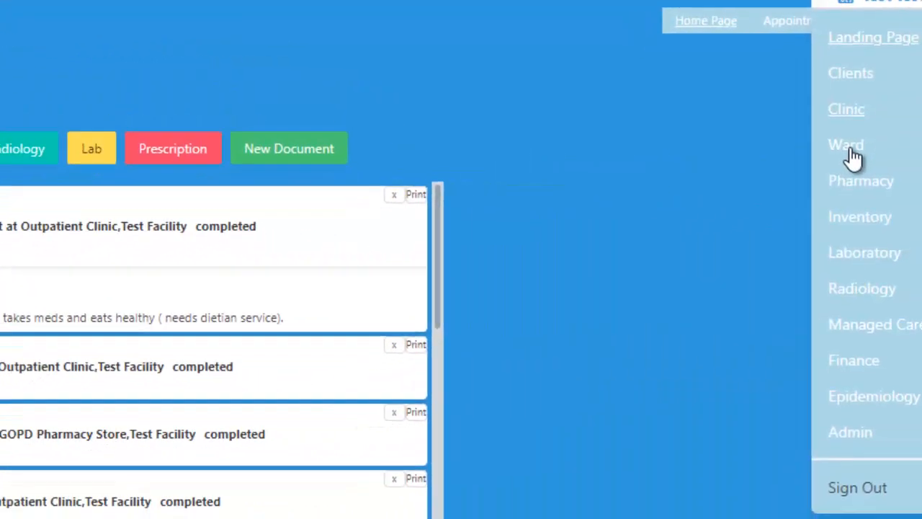
click(850, 151)
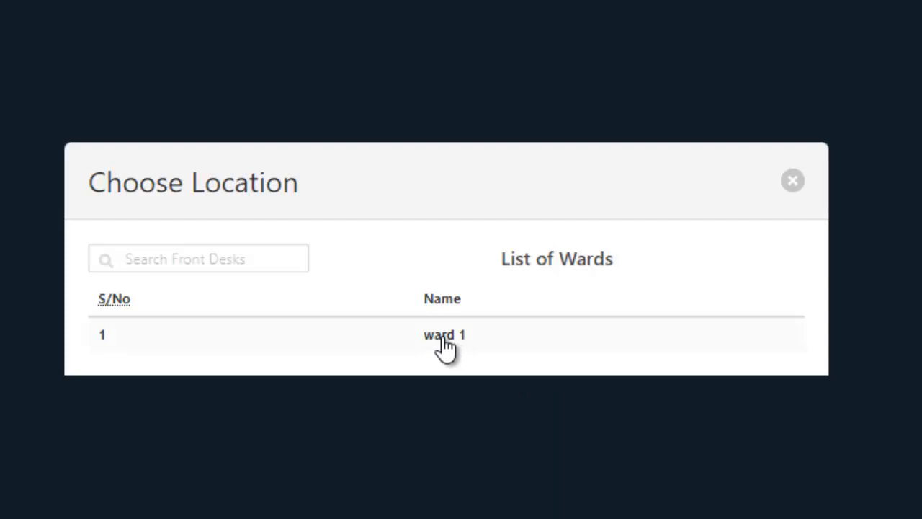
click(443, 338)
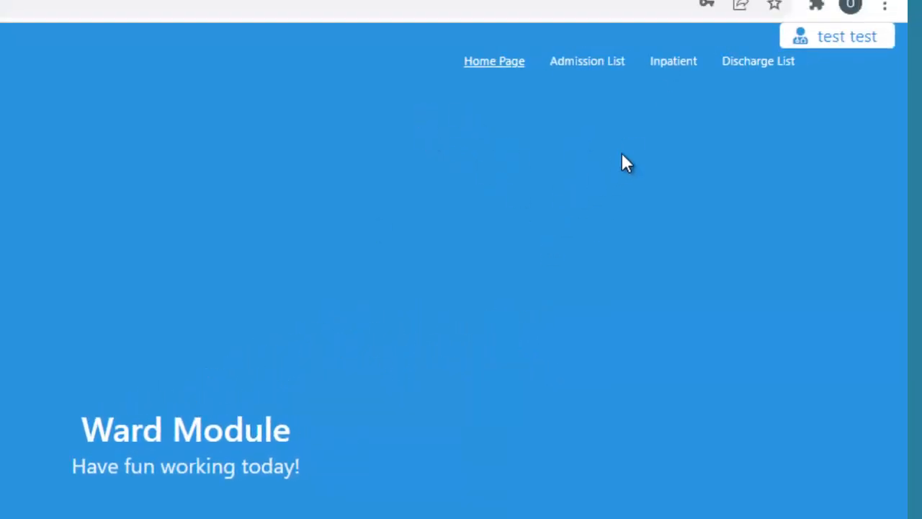
click(599, 66)
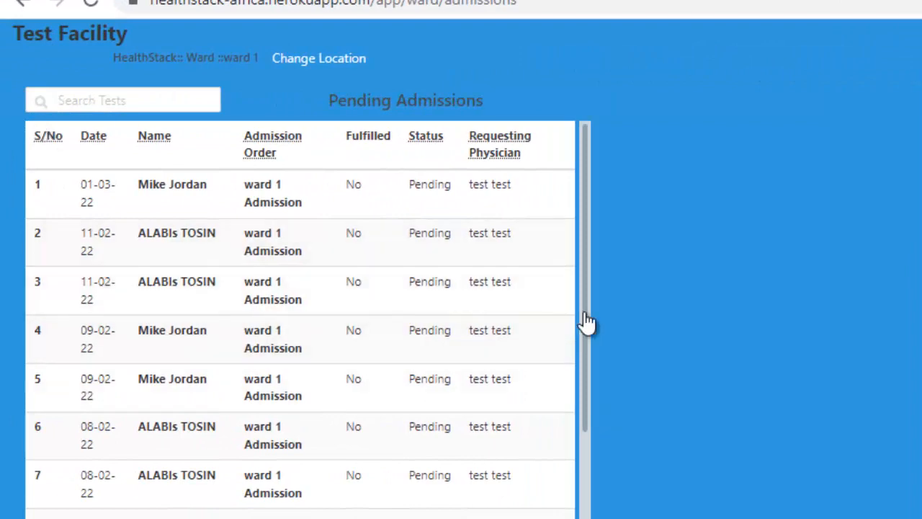
Open the pending admission dated 01-03-22 and keep HMO: Avon Hmo(Platinum) as its billing mode.
drag(586, 415, 628, 190)
click(261, 211)
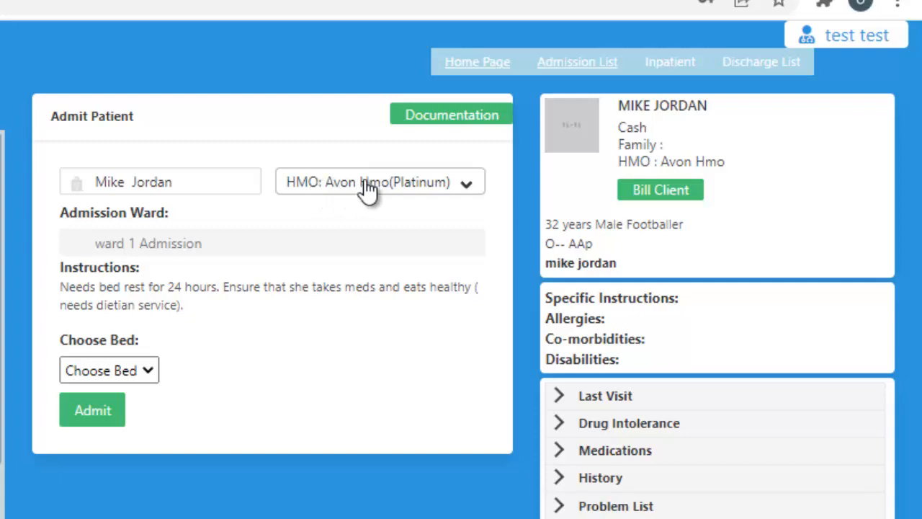
click(472, 190)
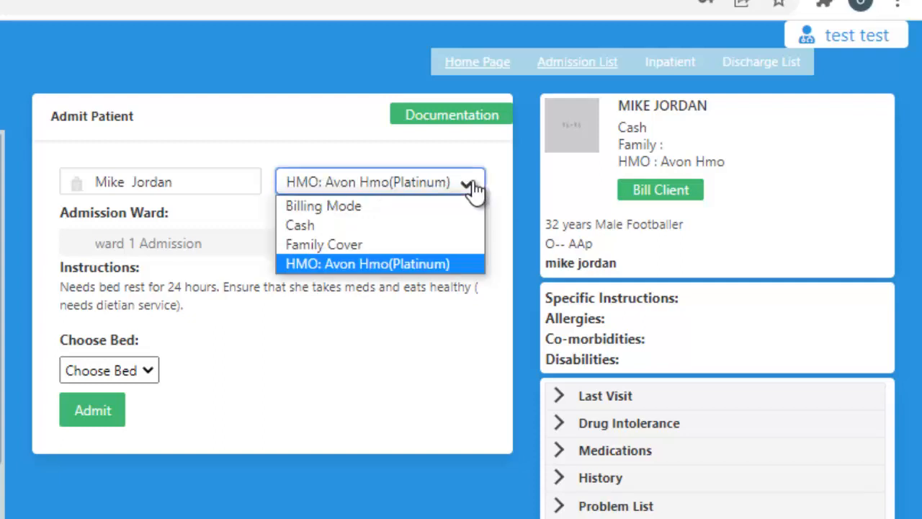
click(369, 338)
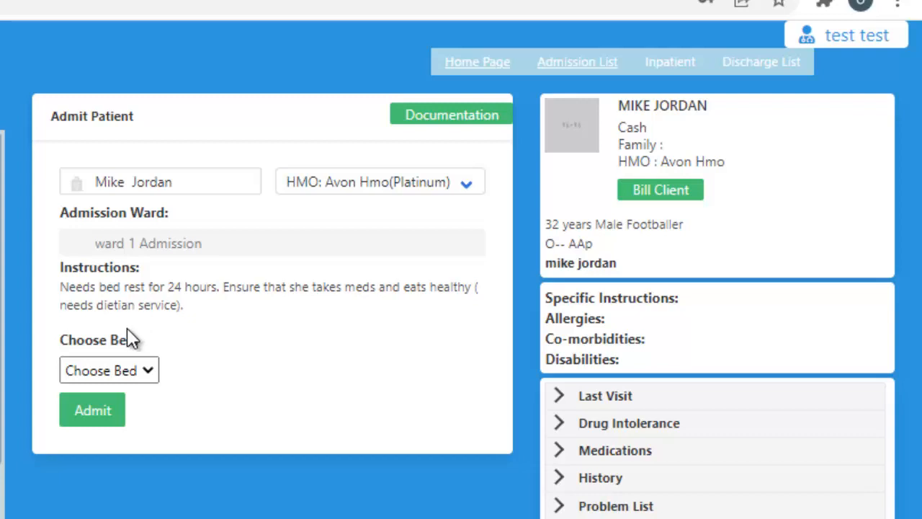
Assign bed 2 to the patient and admit them to ward 1.
click(146, 373)
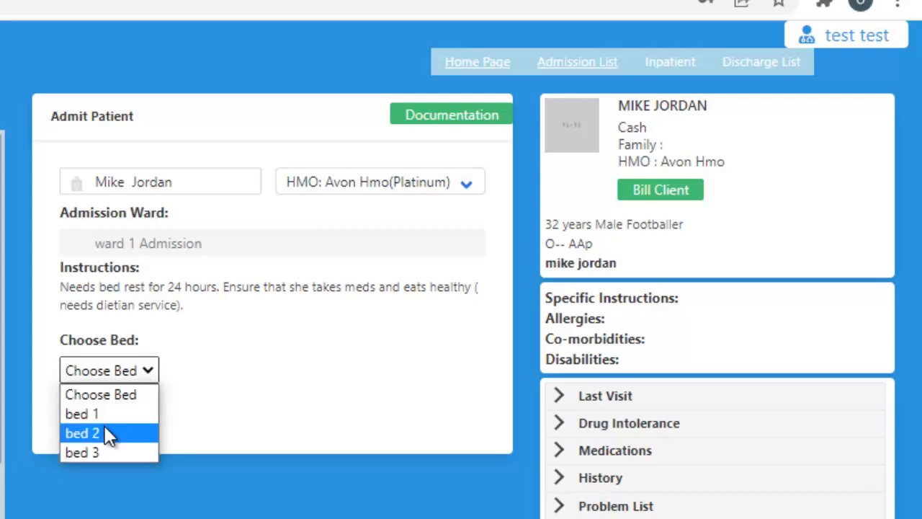
key(Down)
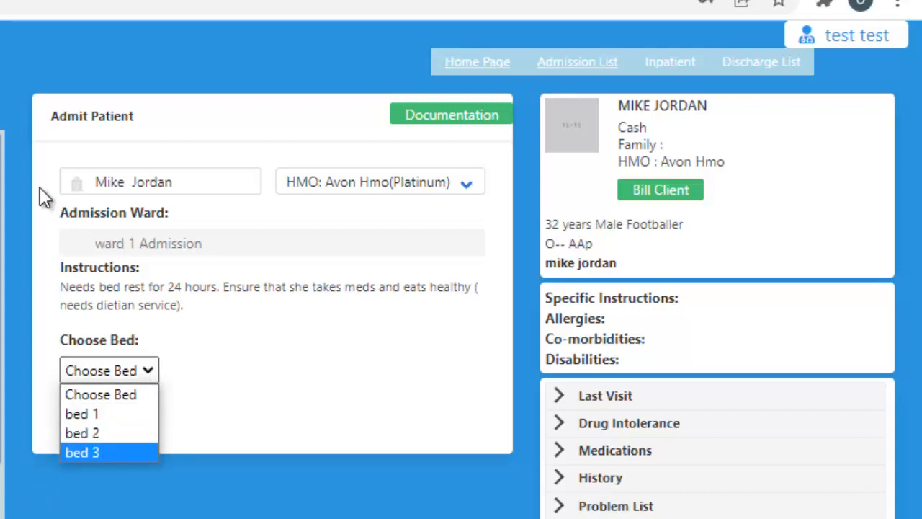
click(89, 435)
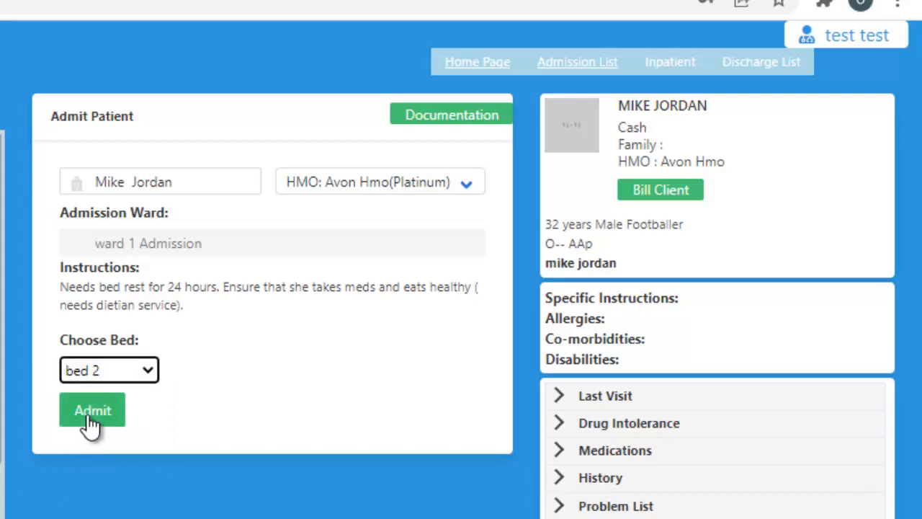
click(86, 416)
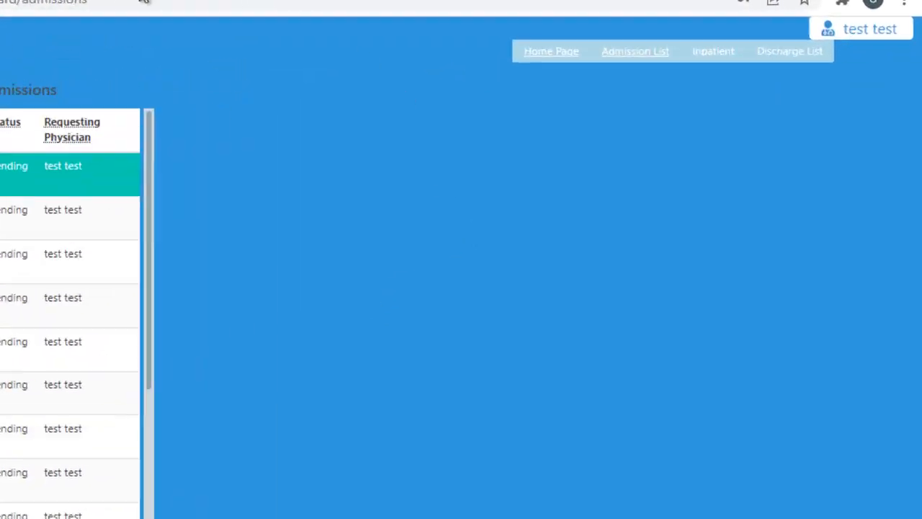
Open the ward's inpatient list and go to the record of the first listed patient.
click(719, 40)
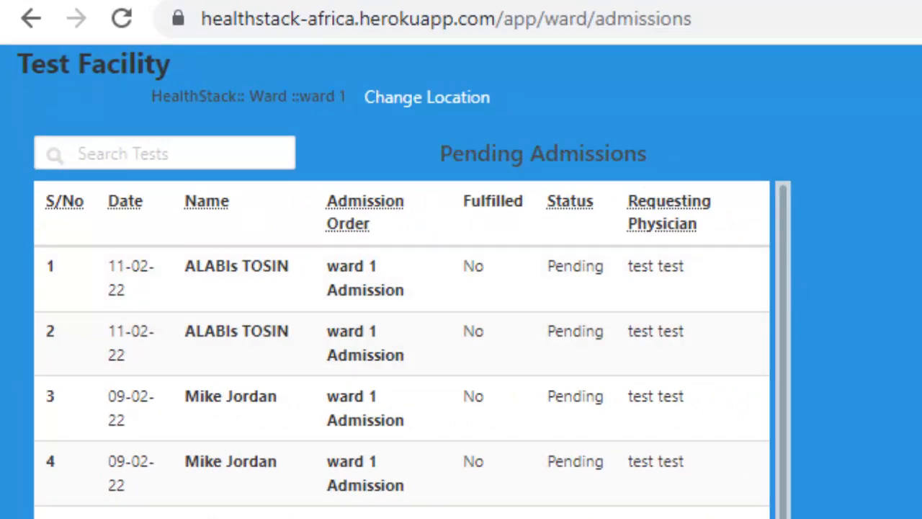
click(597, 98)
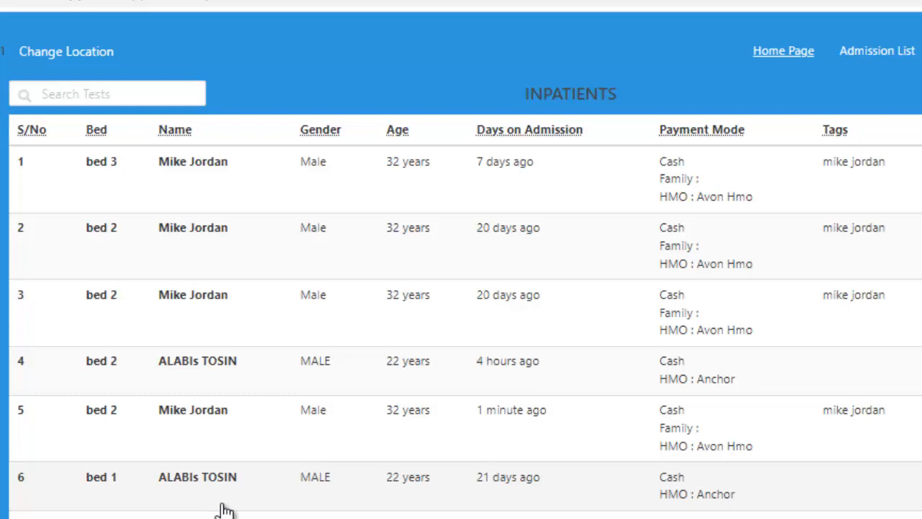
click(205, 175)
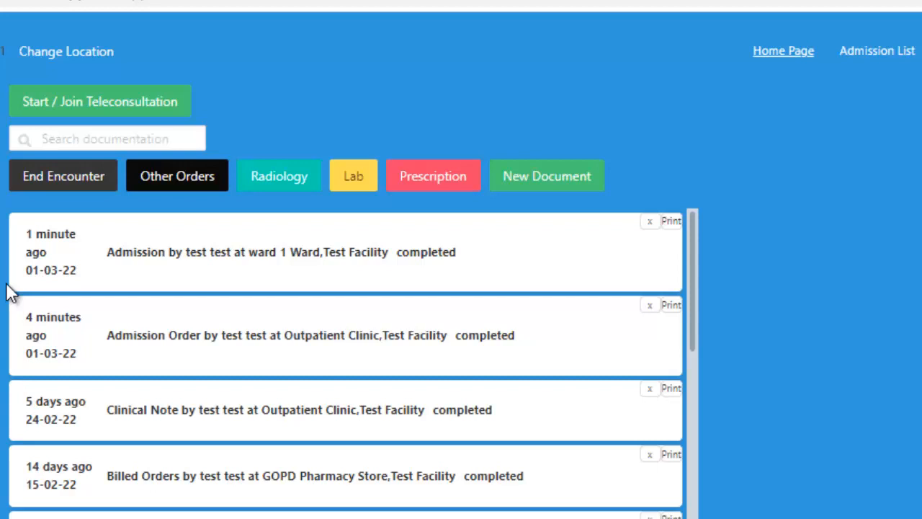
Look at the inpatient's lab orders, close them, and open the prescription list.
click(352, 178)
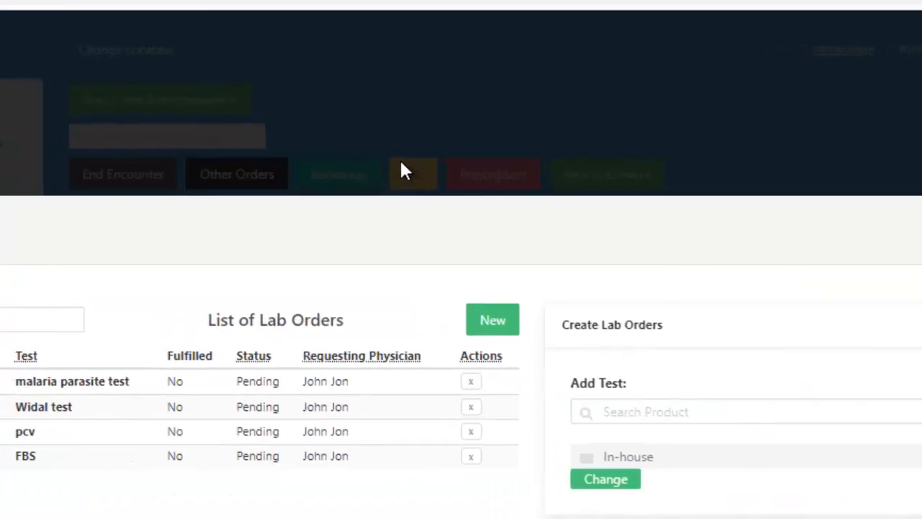
click(745, 103)
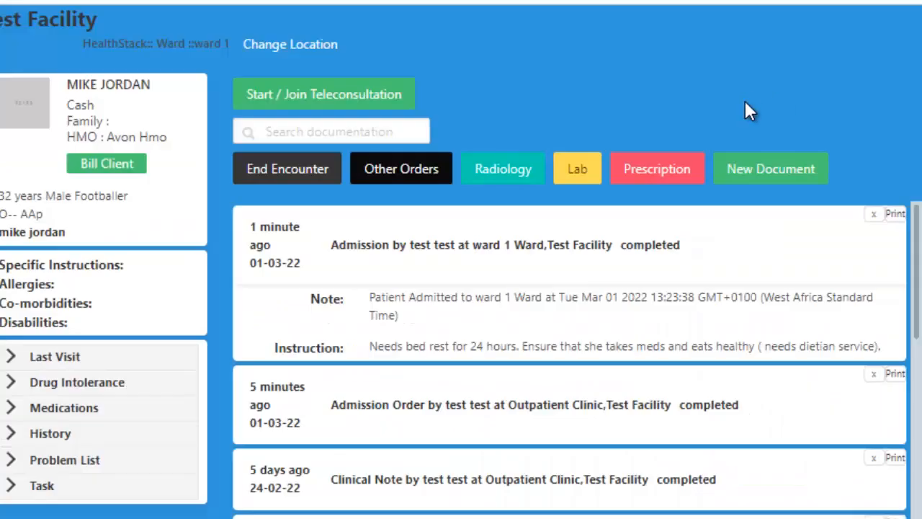
click(654, 173)
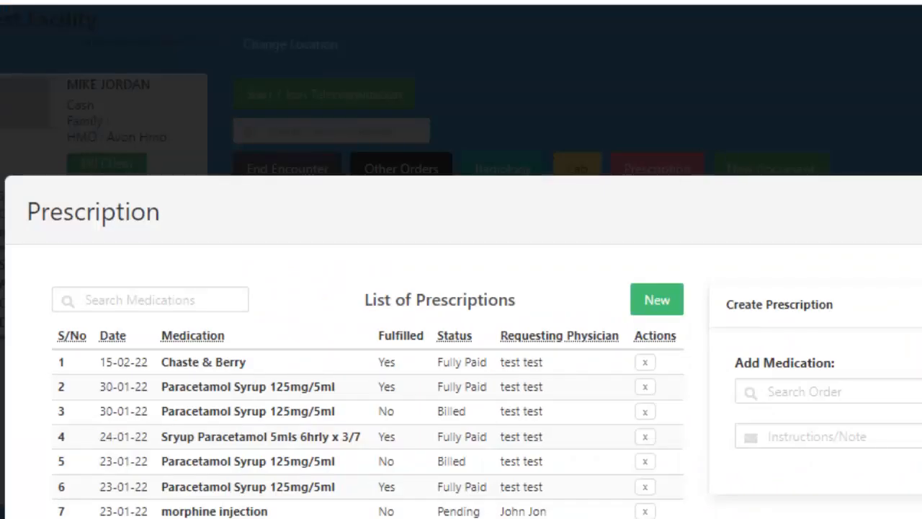
Look at the inpatient's prescription list once more, view the radiology orders, and return to the patient record.
click(919, 211)
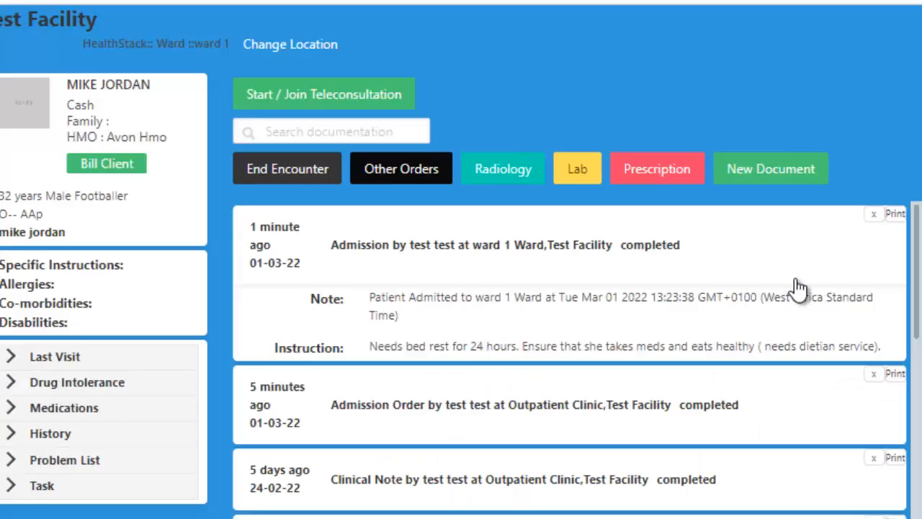
click(667, 177)
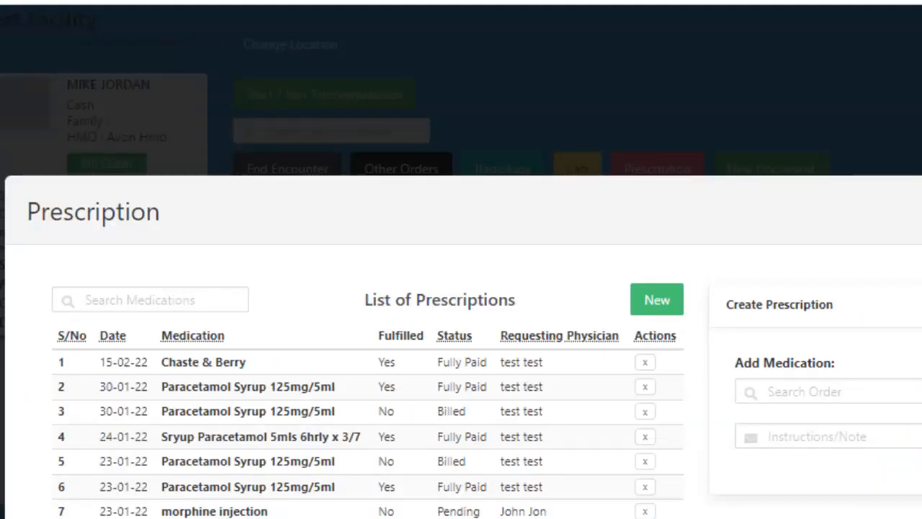
click(919, 211)
click(499, 180)
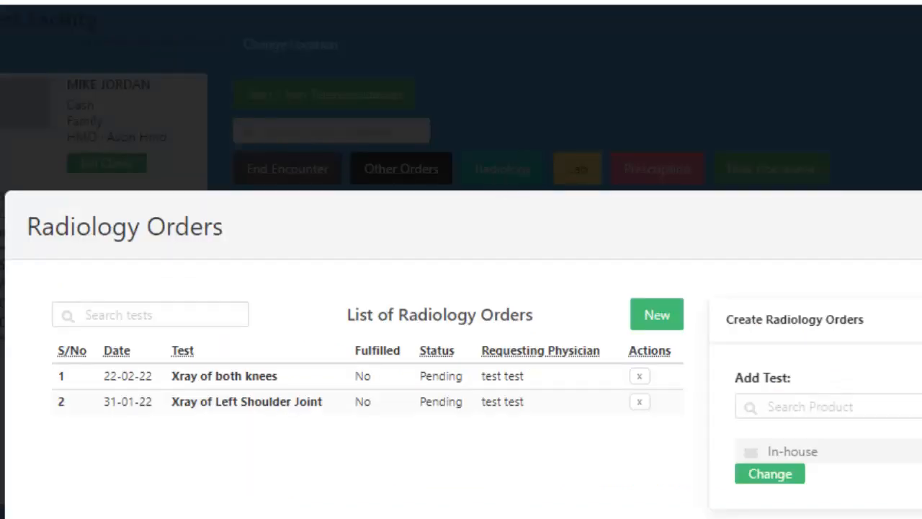
click(919, 225)
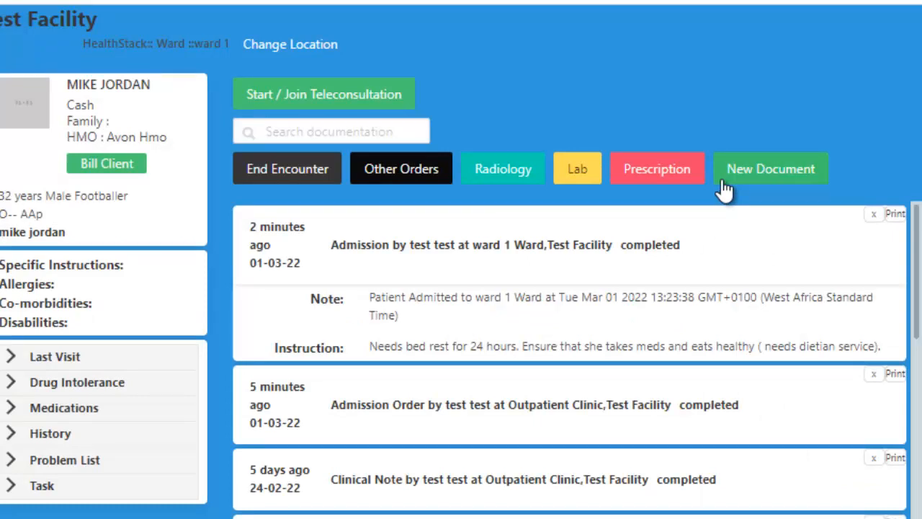
Try to delete the unfulfilled Paracetamol Syrup 125mg/5ml prescription dated 30-01-22, and close the prescription list.
click(641, 180)
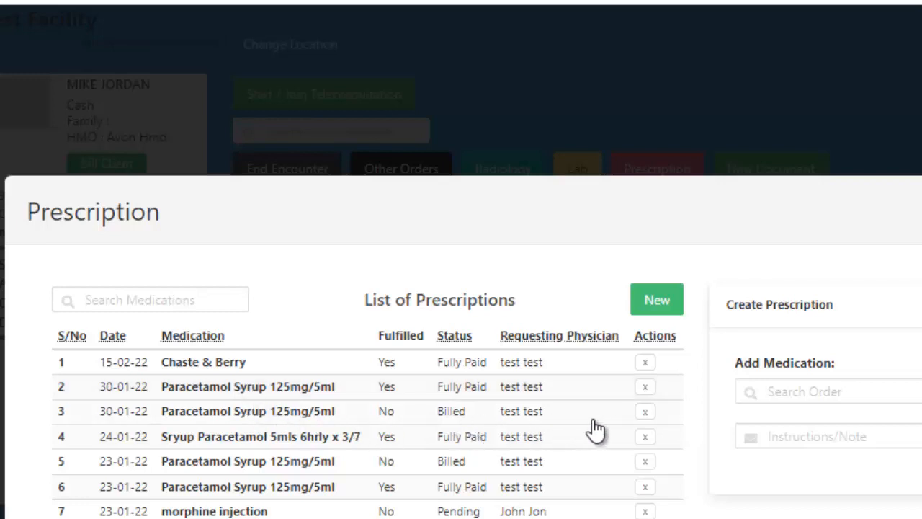
click(640, 413)
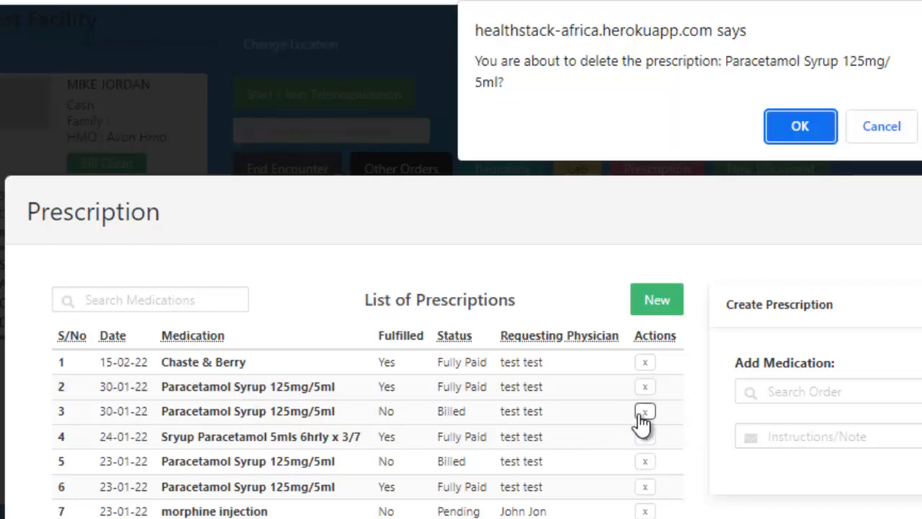
click(767, 141)
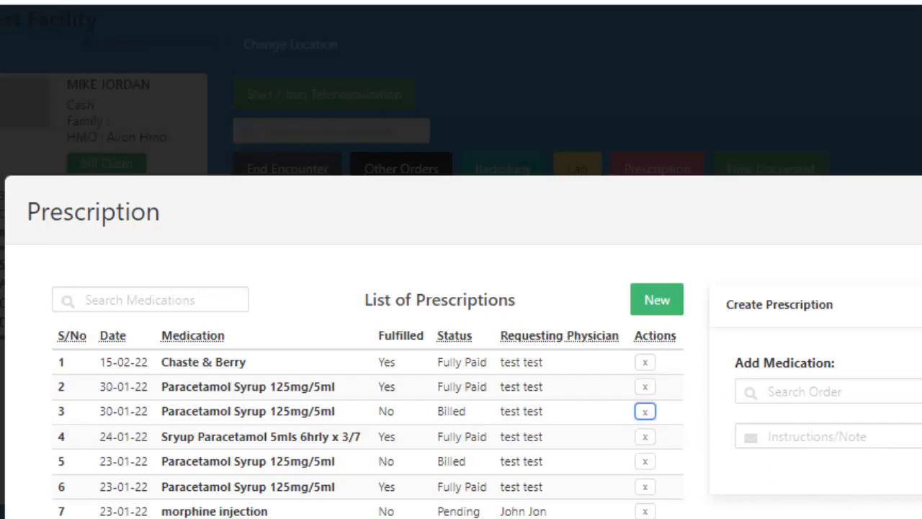
click(921, 211)
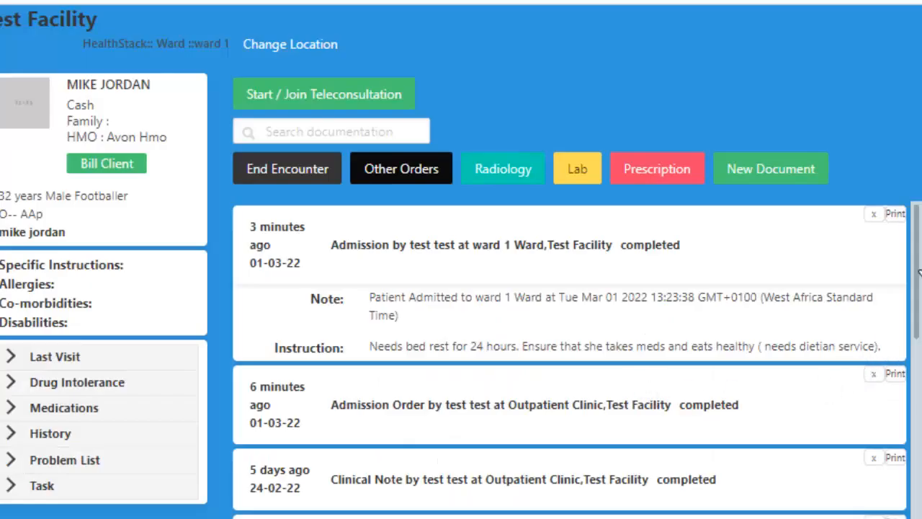
Review the patient's prescription list and lab orders, closing each one.
click(656, 182)
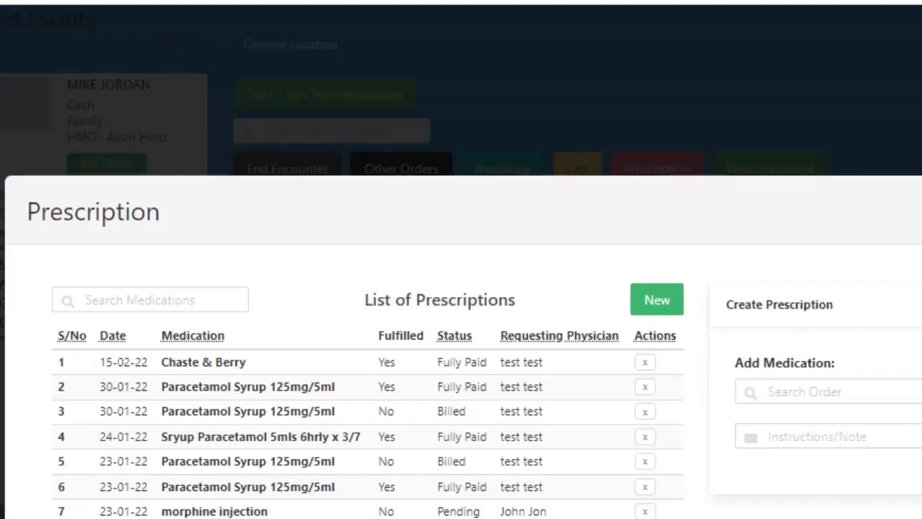
click(921, 211)
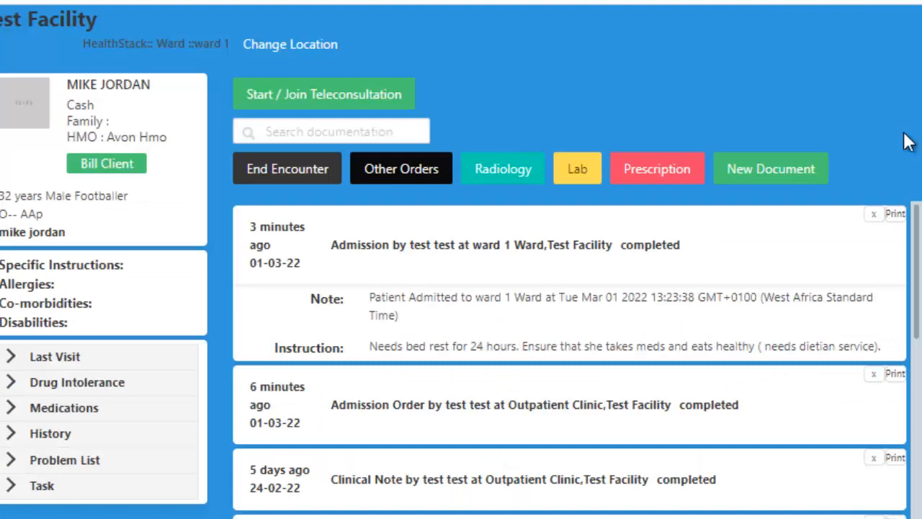
click(570, 174)
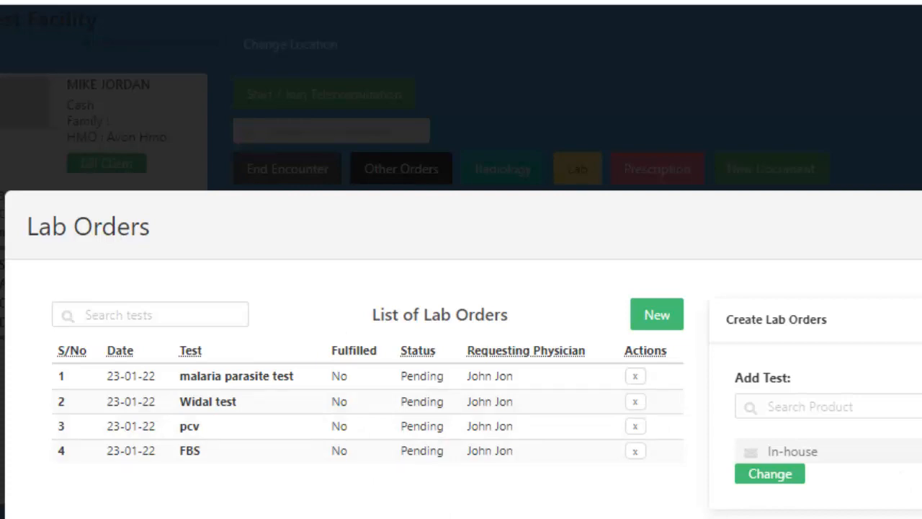
click(921, 226)
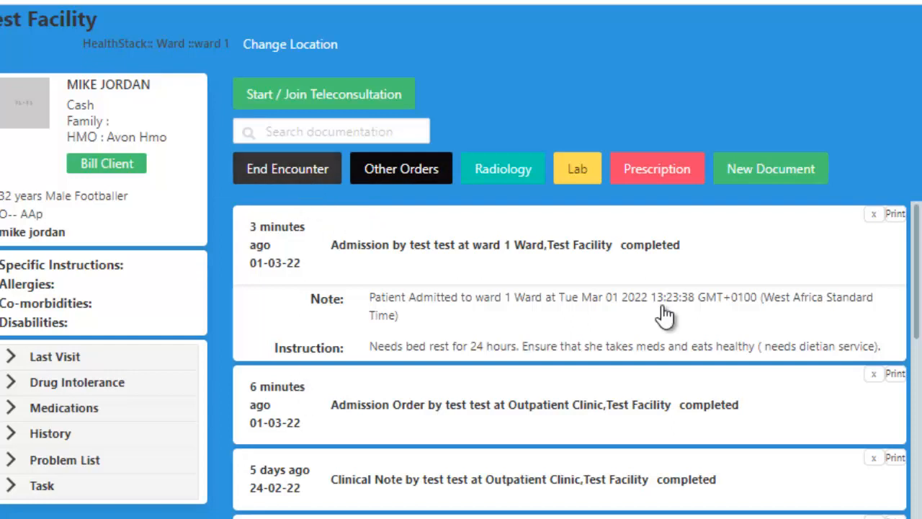
View the options for ending the encounter and choose Discharge to open the patient's discharge orders.
click(294, 174)
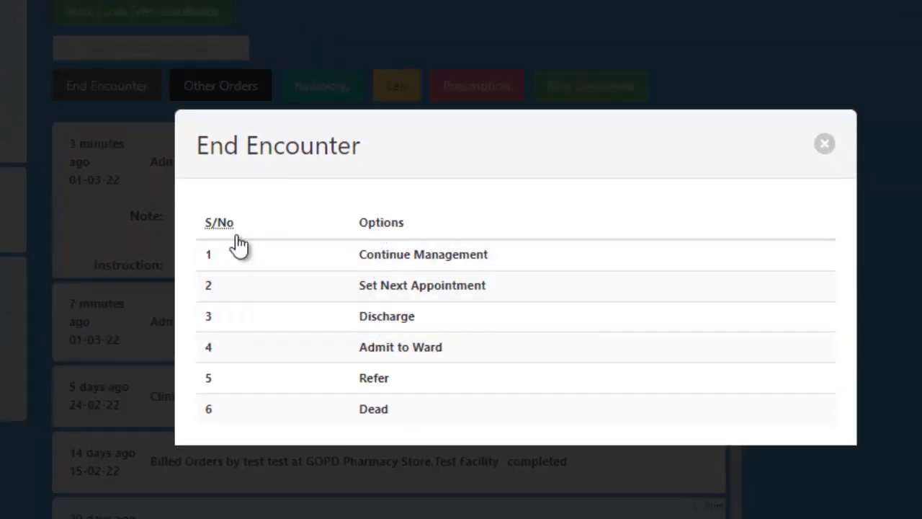
click(823, 148)
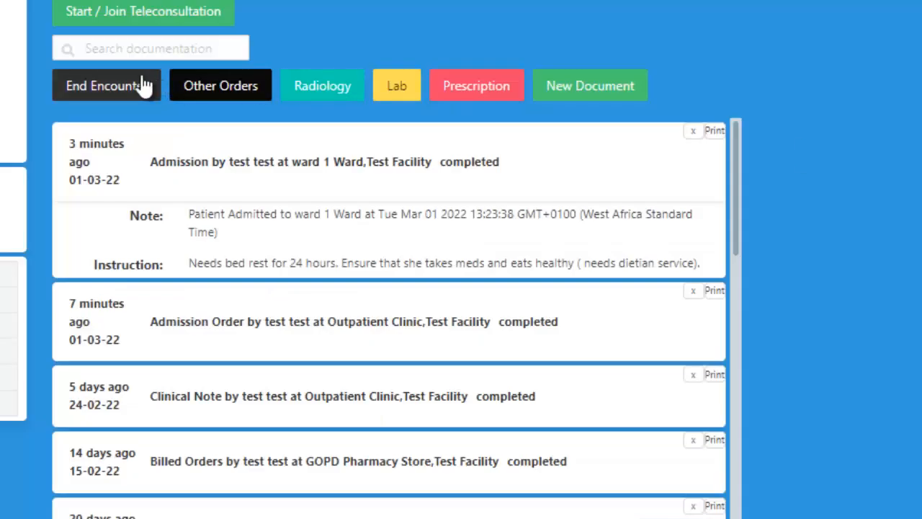
click(126, 108)
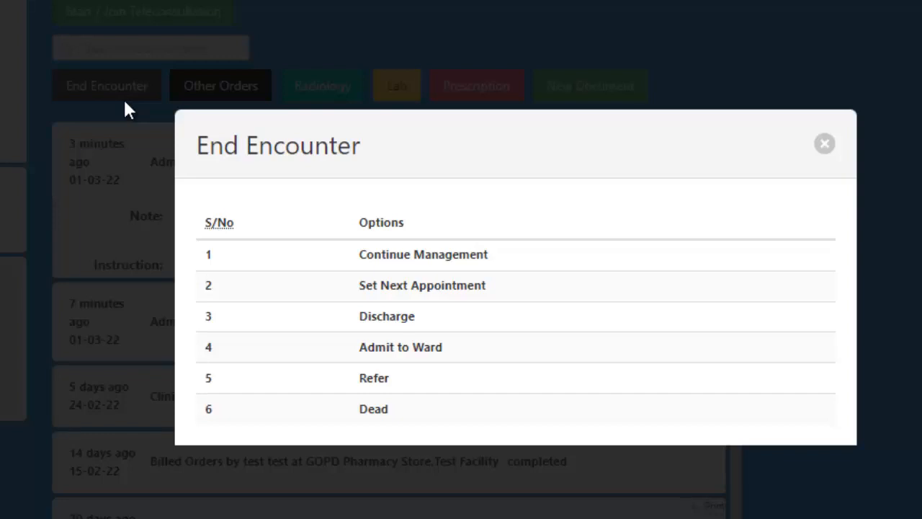
click(395, 326)
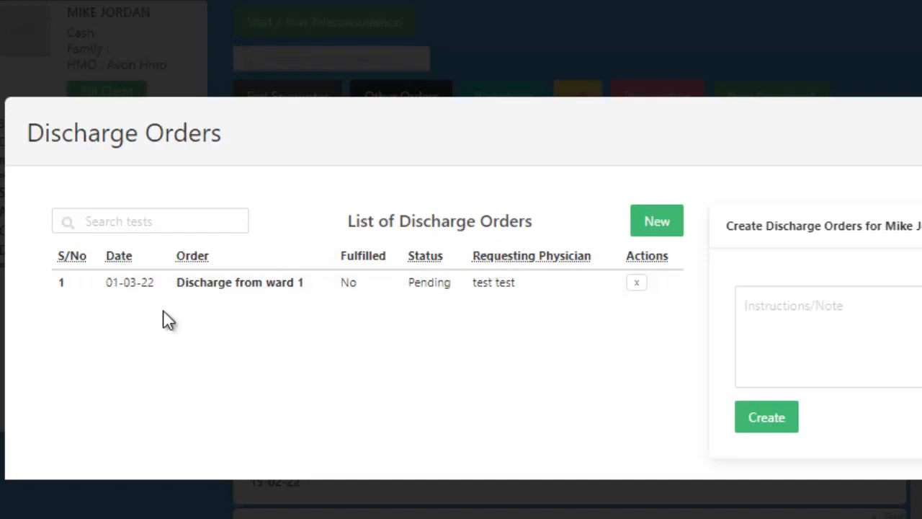
Enter "Discharge at 1300 hrs, 01-01-2022" as the first line of the discharge order's instructions.
click(785, 322)
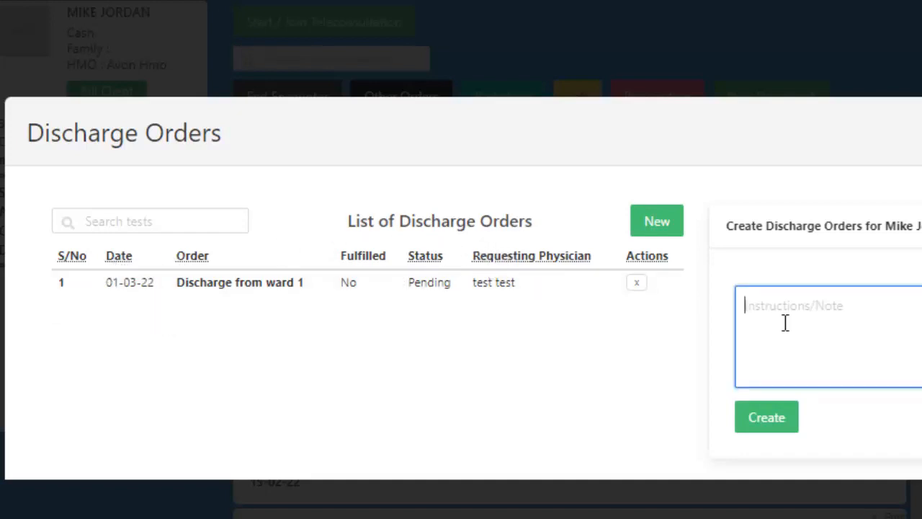
text(P)
key(BackSpace)
key(BackSpace)
text(Disc)
key(BackSpace)
text(charge at 13)
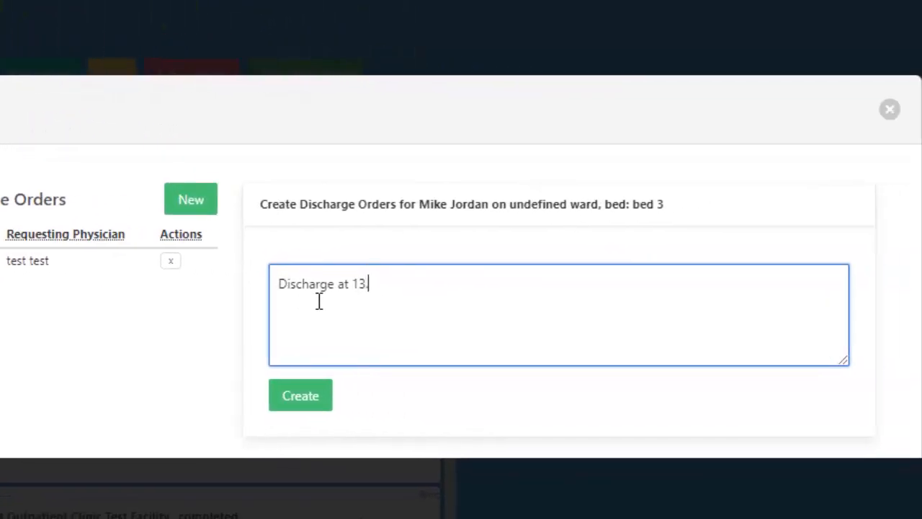
text(00 hrs, 01-)
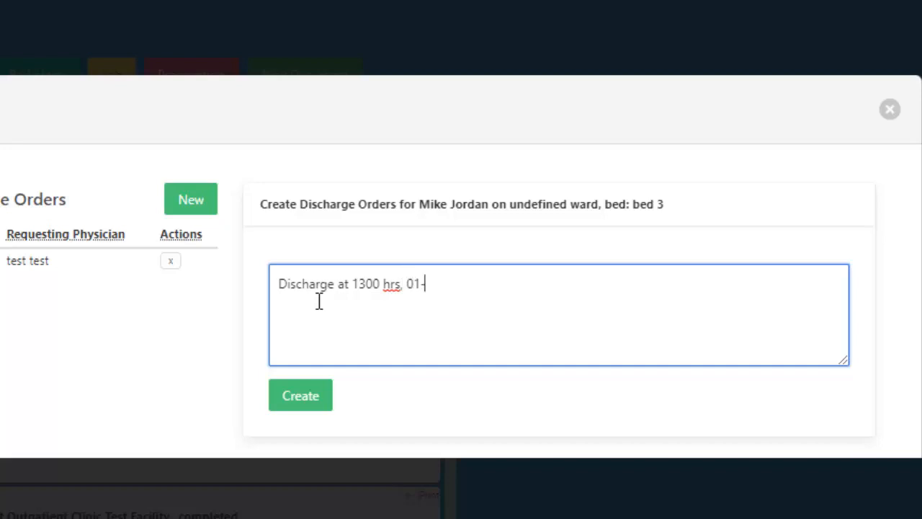
text(01-2022)
Add "Prescription for Vit D., Omega fish oil" to the discharge instructions after a blank line.
key(Return)
key(Return)
text(Prescri)
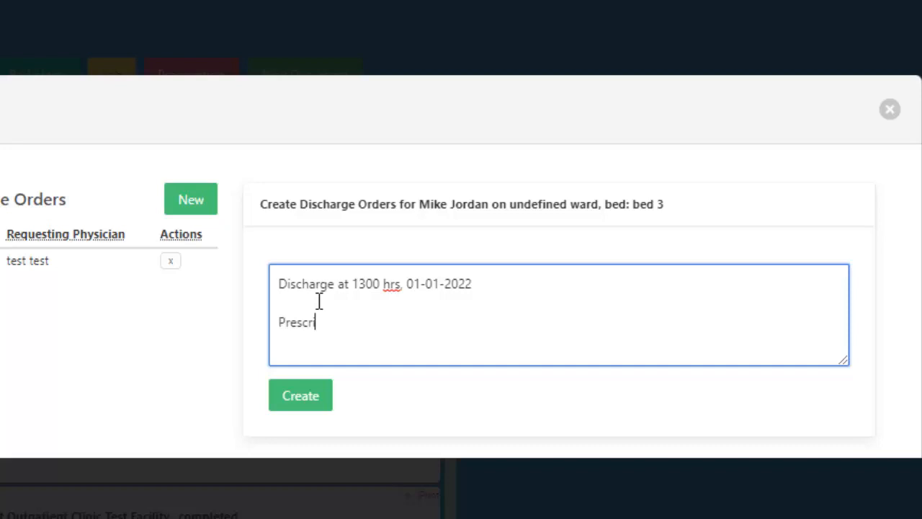
text(ption for suVit D., F)
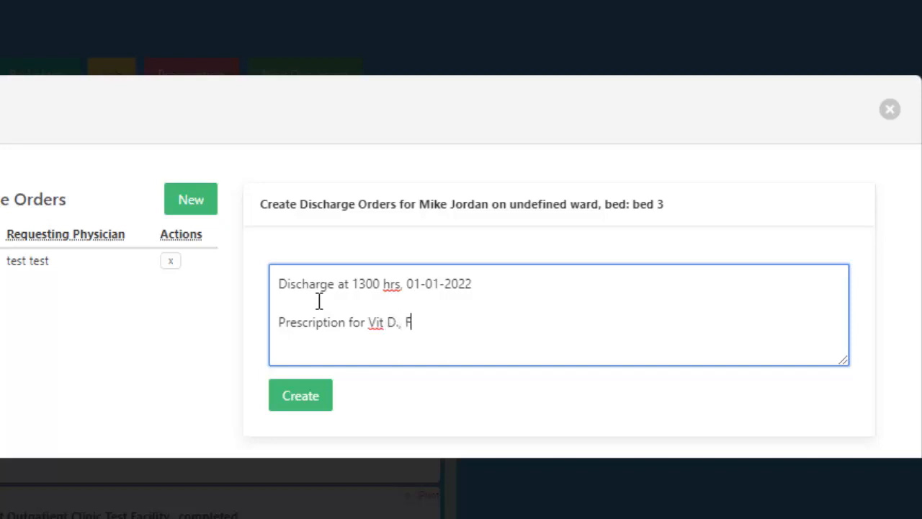
text(olic acid)
key(BackSpace)
key(BackSpace)
key(BackSpace)
key(BackSpace)
key(BackSpace)
key(BackSpace)
key(BackSpace)
key(BackSpace)
key(BackSpace)
key(BackSpace)
text(Fish)
key(BackSpace)
key(BackSpace)
key(BackSpace)
key(BackSpace)
text(Omega fish oil)
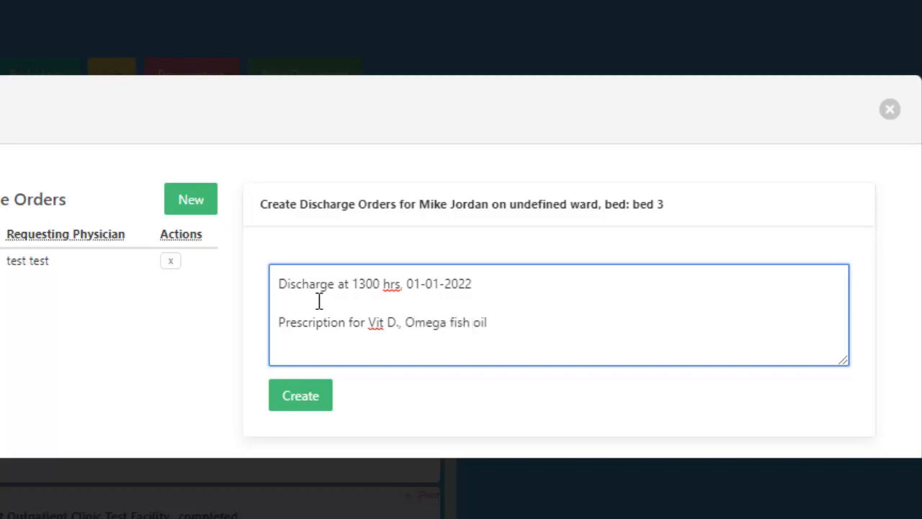
Add "Create next appointment for 7days later." after another blank line in the instructions, and create the discharge order.
key(Return)
key(Return)
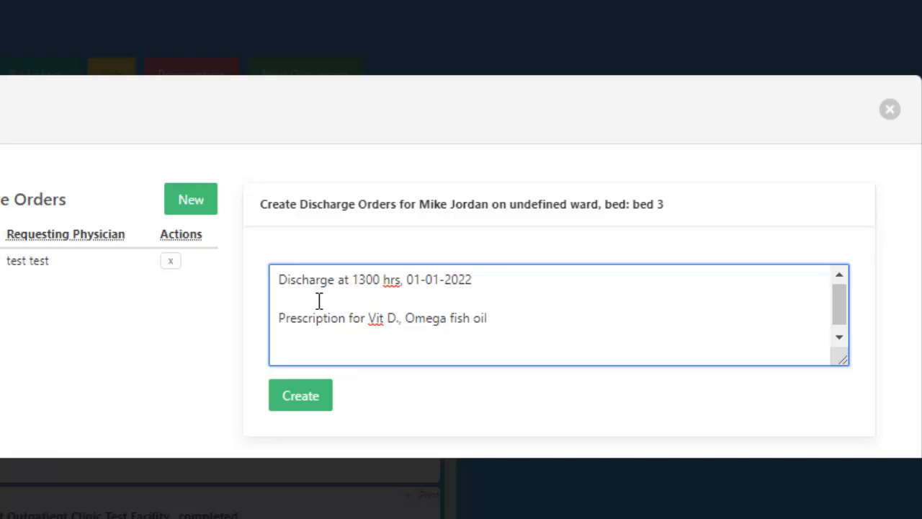
text(Create nex)
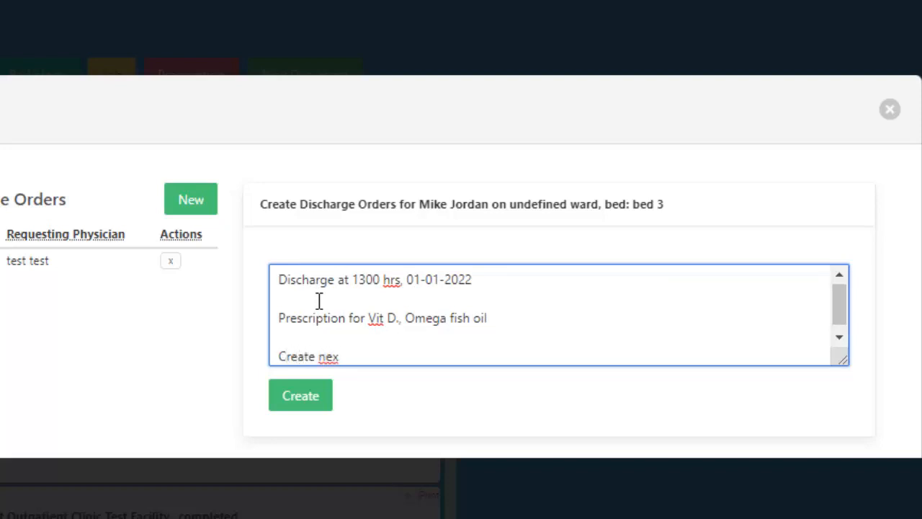
text(t appointm)
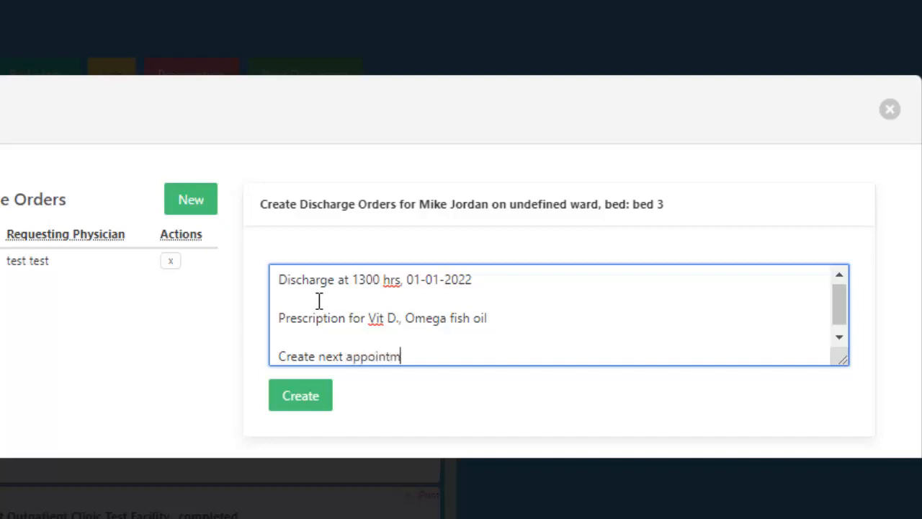
text(ent for 7d)
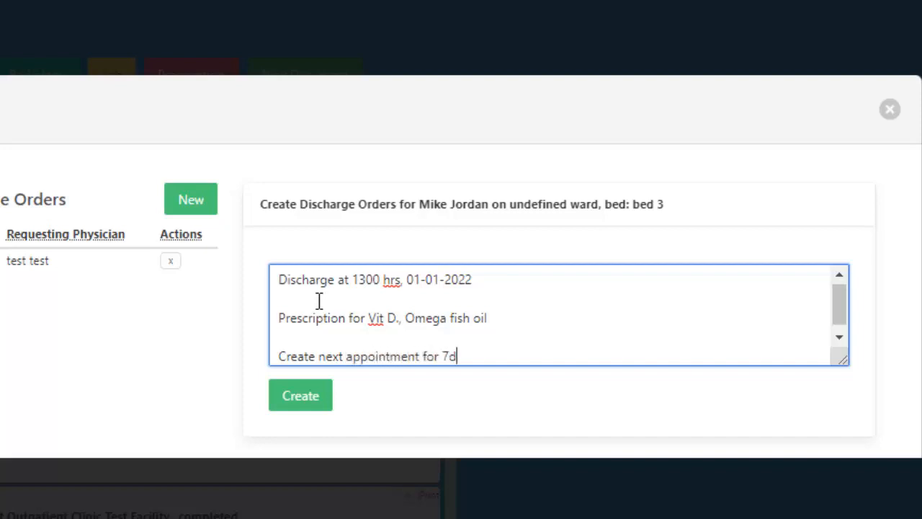
text(ays later.)
click(287, 406)
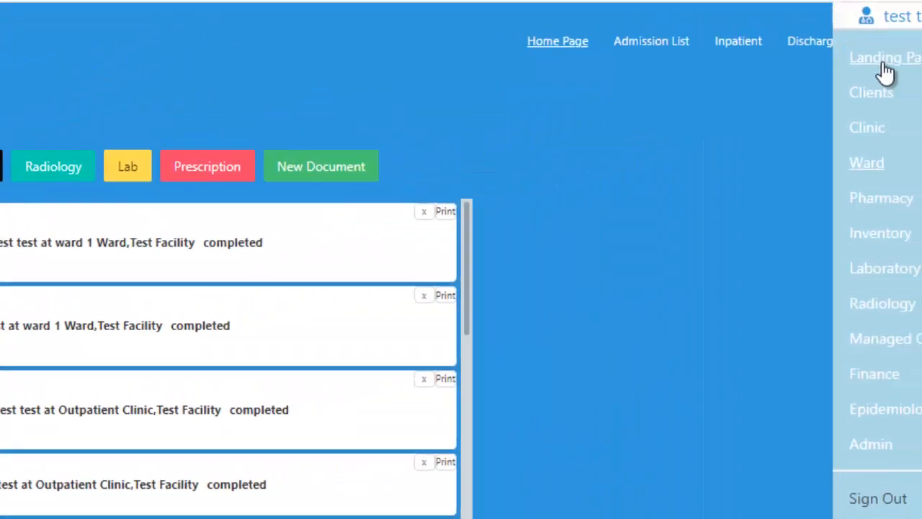
Return to the landing page and re-enter the ward module with ward 1 as the location.
click(884, 62)
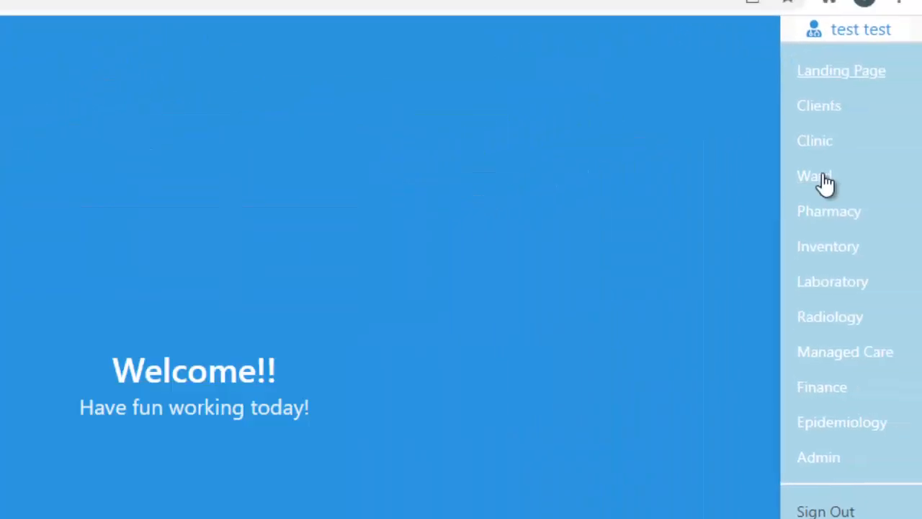
click(822, 178)
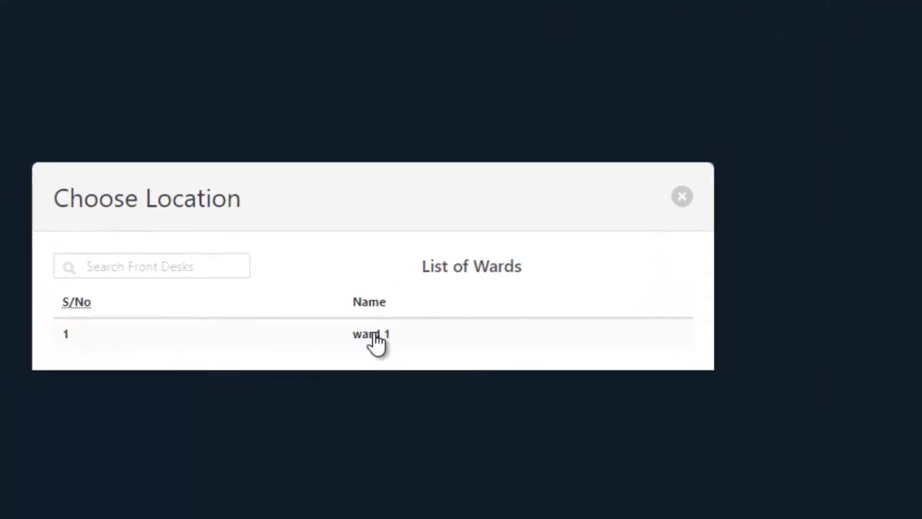
click(246, 424)
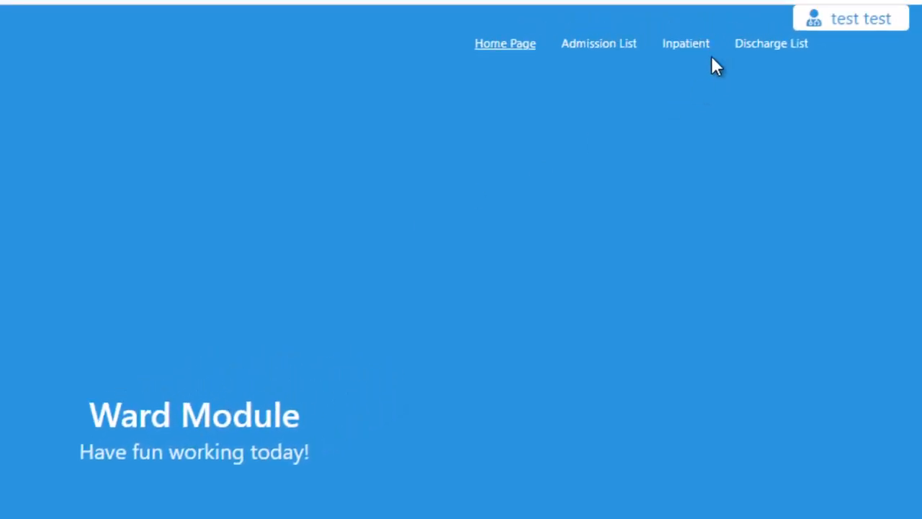
Open the second pending discharge from ward 1 in the discharge list and discharge the patient.
click(764, 55)
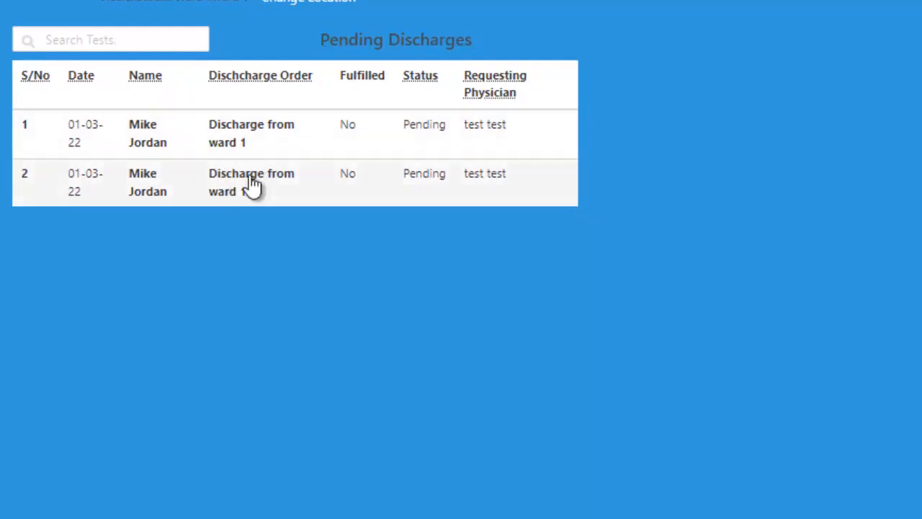
click(219, 199)
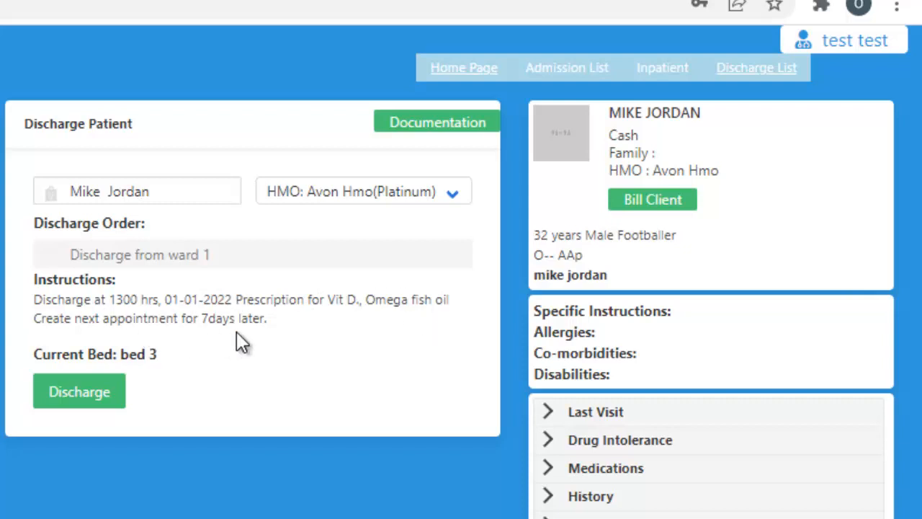
click(62, 395)
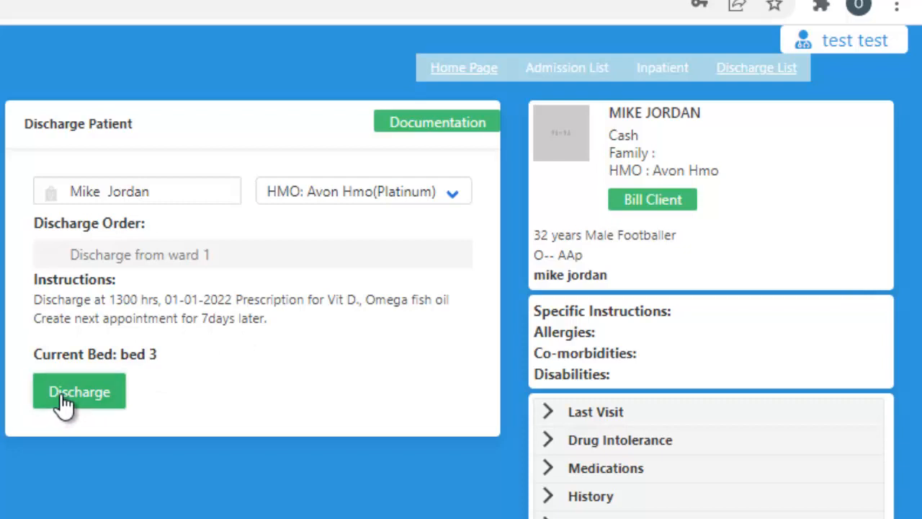